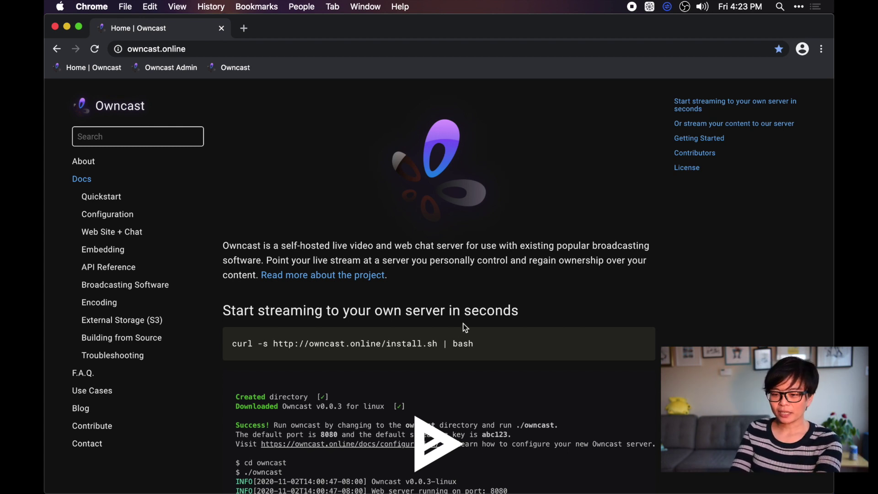
Select the full curl install command on the Owncast homepage.
{"action": "triple_click", "coordinate": [435, 340]}
Install Owncast in Terminal with the curl command and launch ./owncast from the owncast directory.
{"action": "key", "text": "super+c"}
{"action": "key", "text": "super+Tab"}
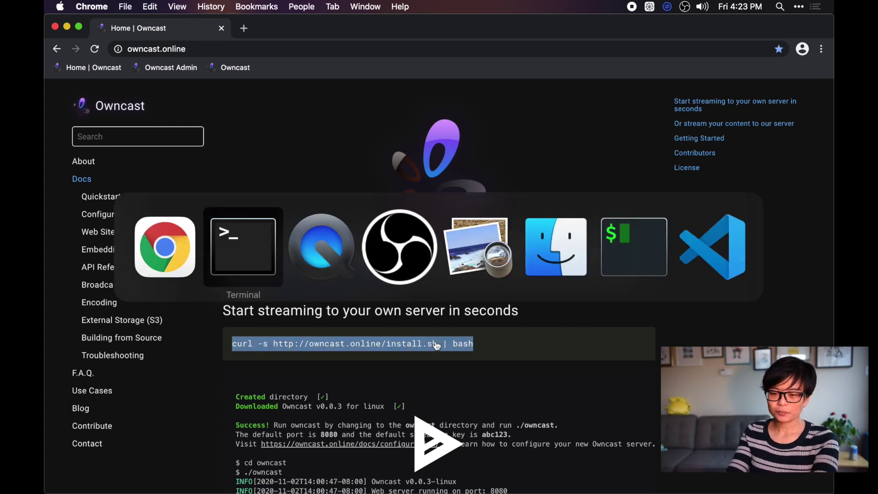
{"action": "key", "text": "super+v"}
{"action": "key", "text": "Return"}
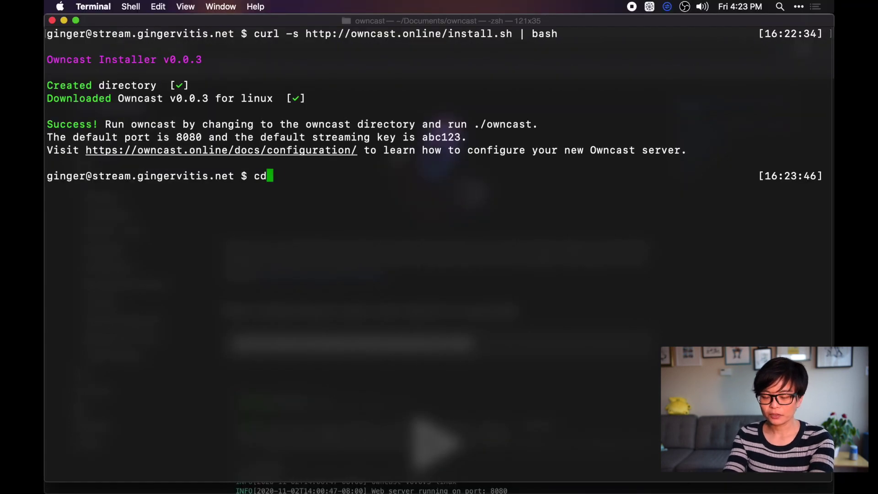
{"action": "type", "text": "own"}
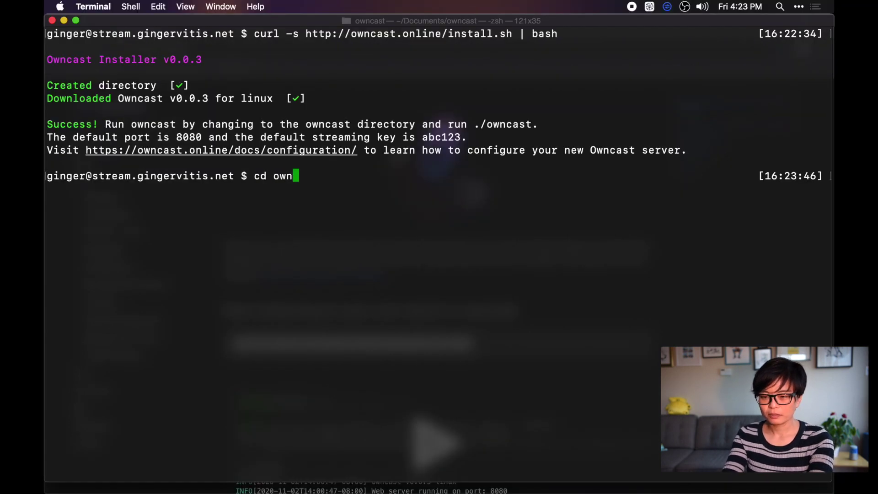
{"action": "type", "text": "cast"}
{"action": "key", "text": "Return"}
{"action": "type", "text": "./own"}
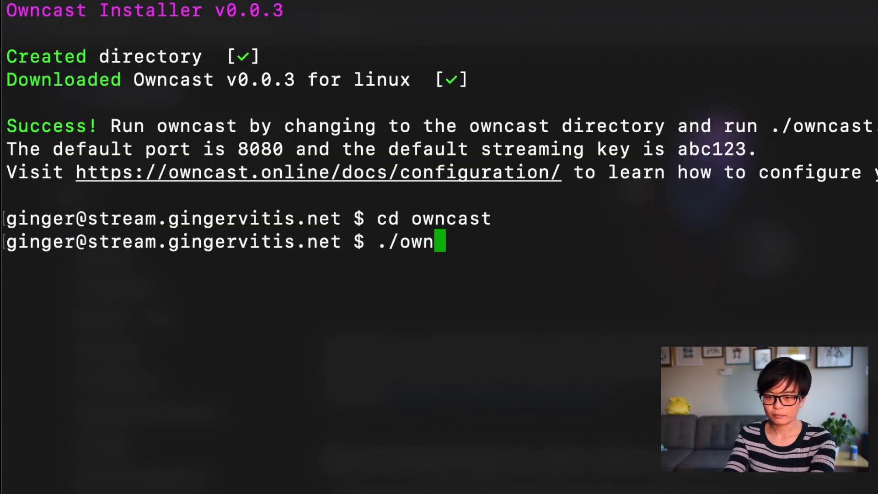
{"action": "type", "text": "cast"}
{"action": "key", "text": "Return"}
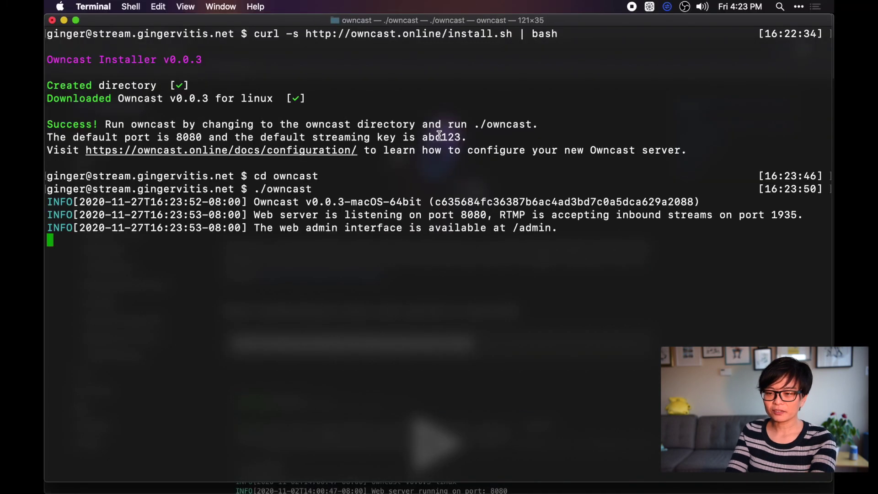
{"action": "double_click", "coordinate": [439, 137]}
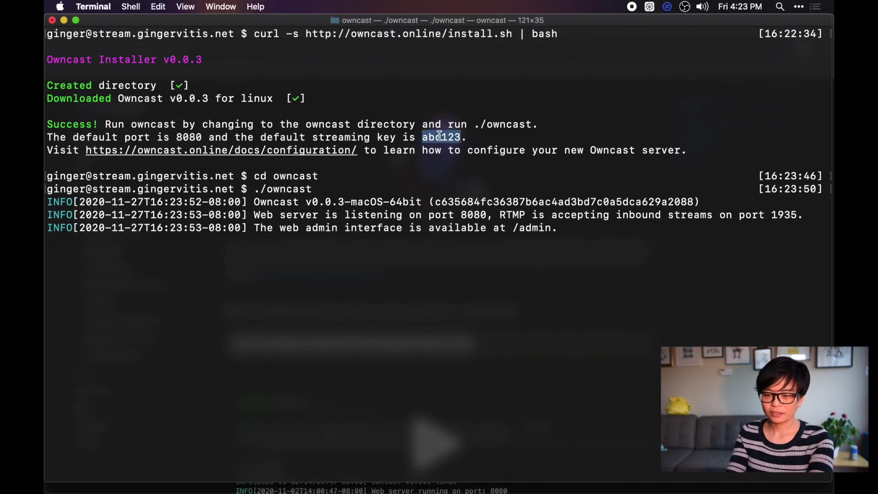
{"action": "key", "text": "super+Tab"}
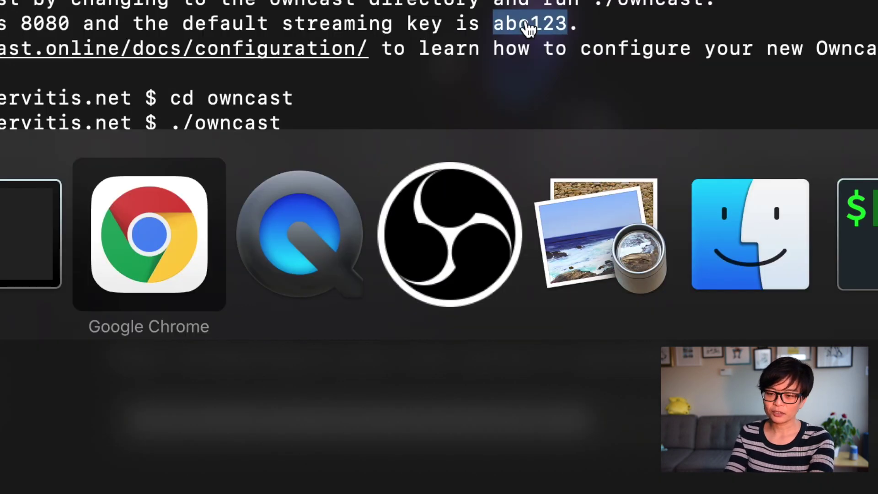
{"action": "key", "text": "super+Tab"}
{"action": "key", "text": "super+Tab"}
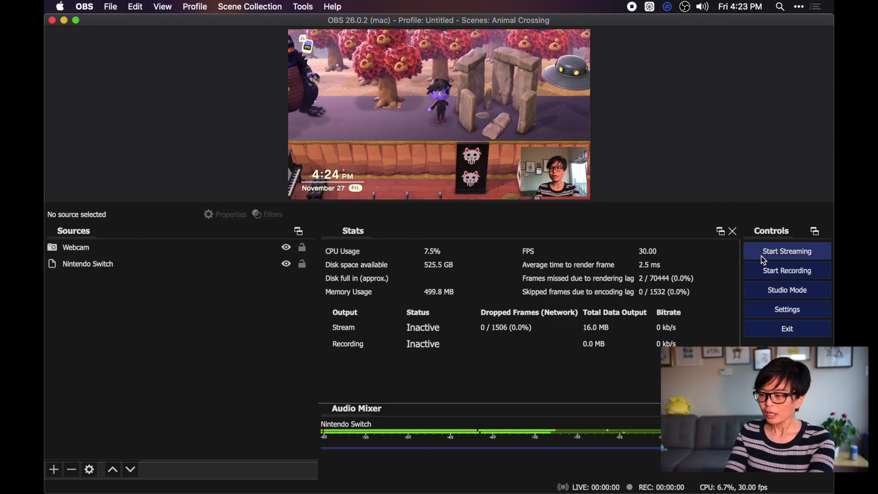
{"action": "left_click", "coordinate": [776, 309]}
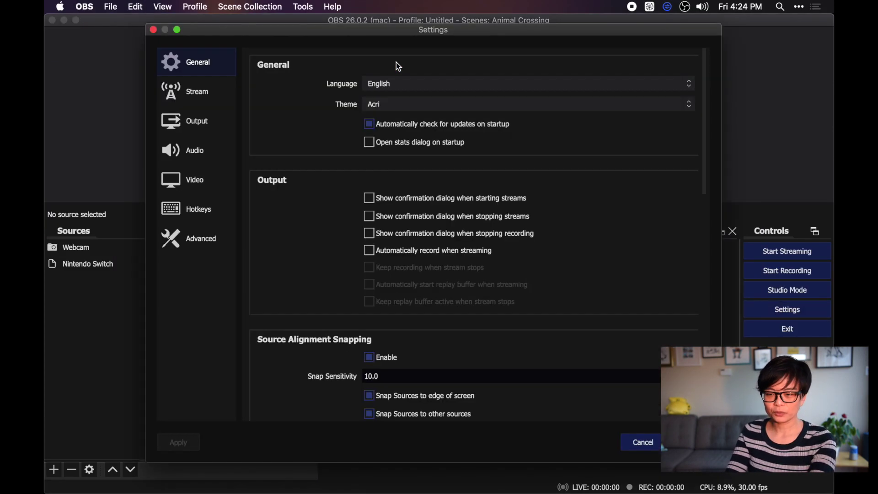
Set the OBS stream service to Custom with the /live RTMP server URL and pasted stream key.
{"action": "left_click", "coordinate": [190, 94]}
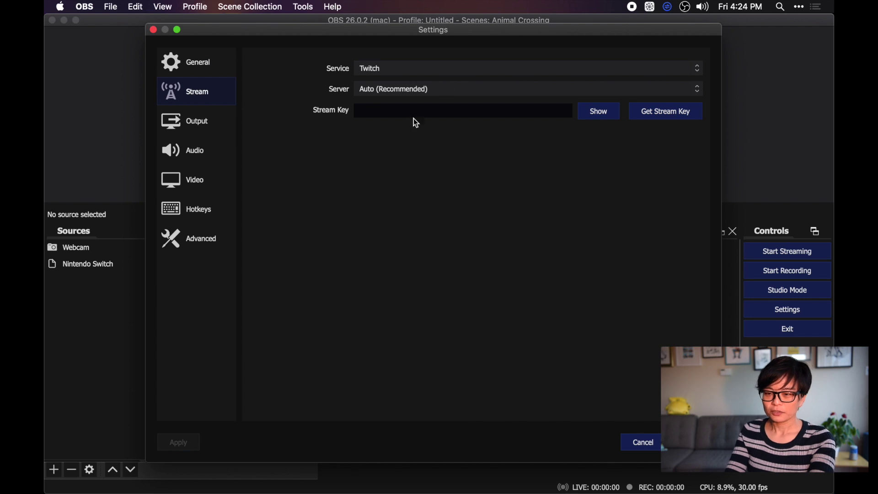
{"action": "left_click", "coordinate": [385, 62]}
{"action": "left_click", "coordinate": [388, 58]}
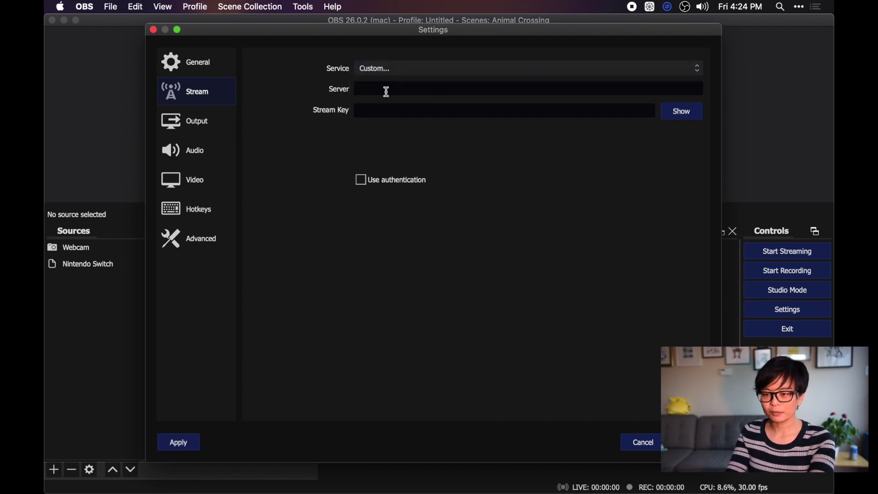
{"action": "left_click", "coordinate": [385, 89]}
{"action": "type", "text": "rtmp://stream.gingervitis.net/live"}
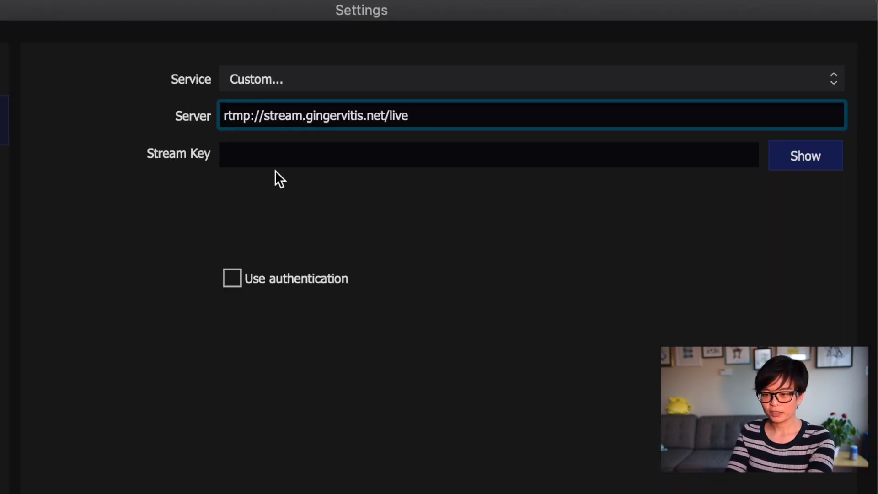
{"action": "left_click", "coordinate": [275, 161]}
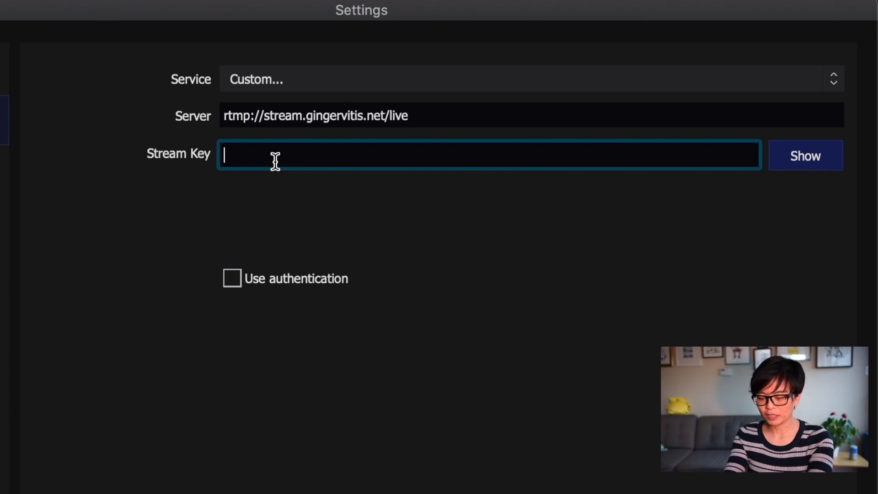
{"action": "type", "text": "••"}
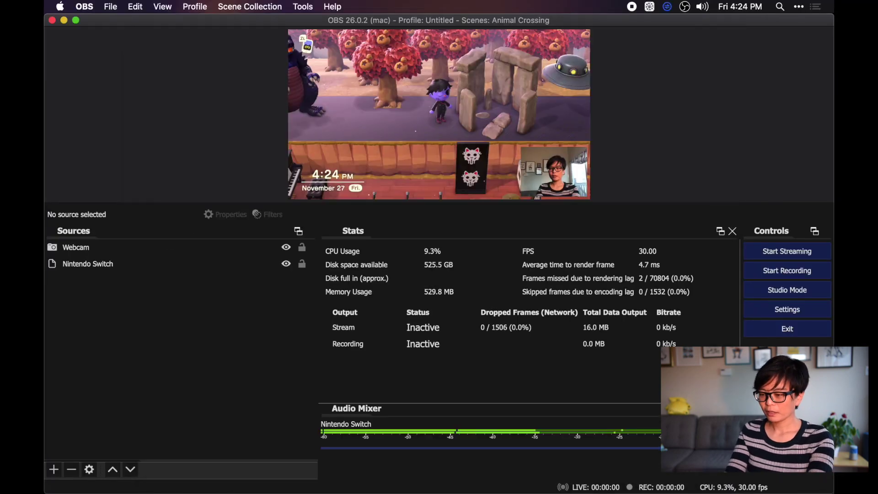
Start streaming the Animal Crossing scene to Owncast, then return to Chrome.
{"action": "left_click", "coordinate": [770, 254]}
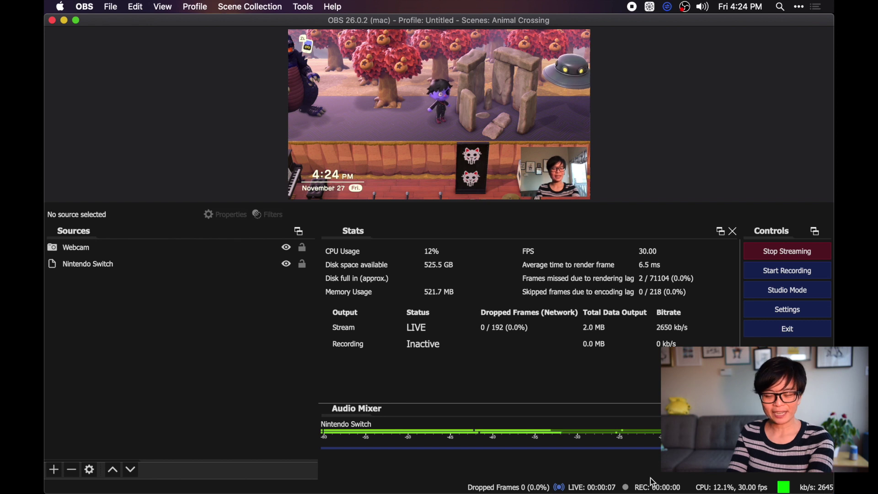
{"action": "key", "text": "super+Tab"}
{"action": "key", "text": "super+Tab"}
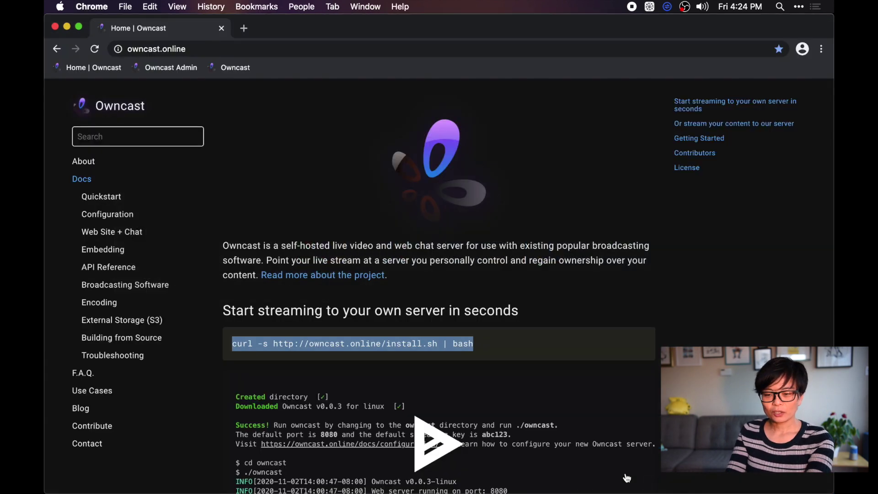
Load the Owncast Admin bookmark in a new tab, then open another tab.
{"action": "key", "text": "super+t"}
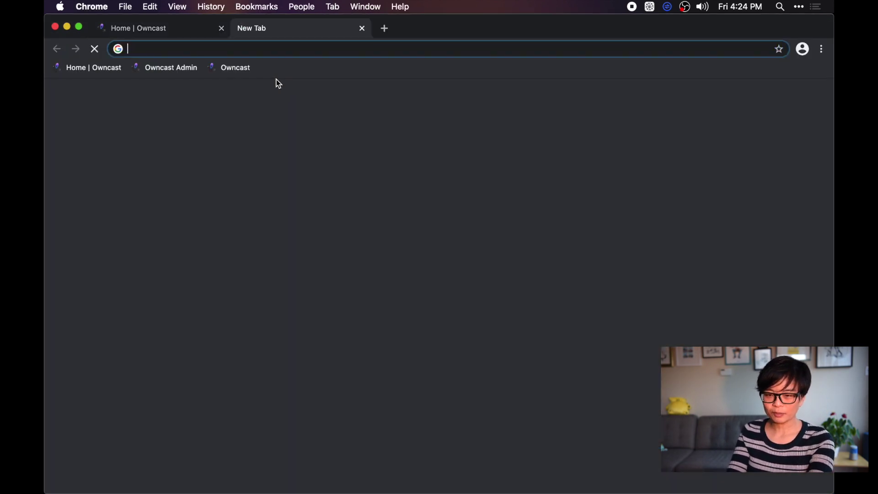
{"action": "left_click", "coordinate": [191, 71]}
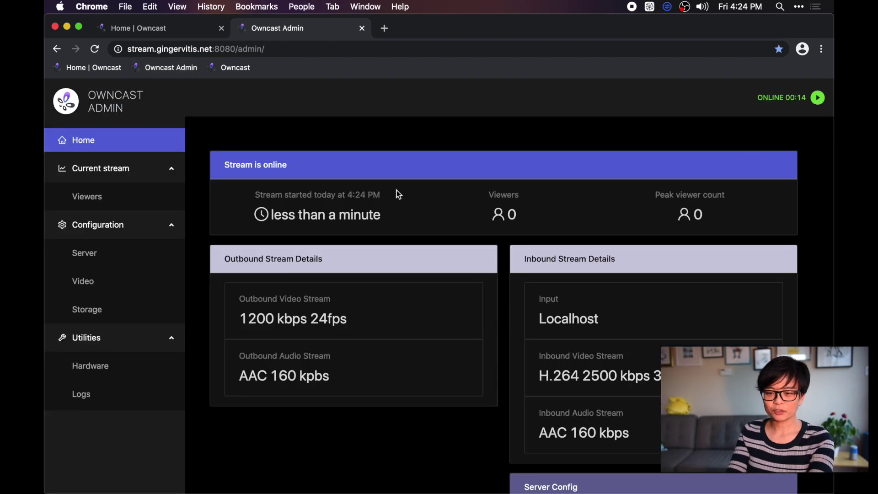
{"action": "key", "text": "super+t"}
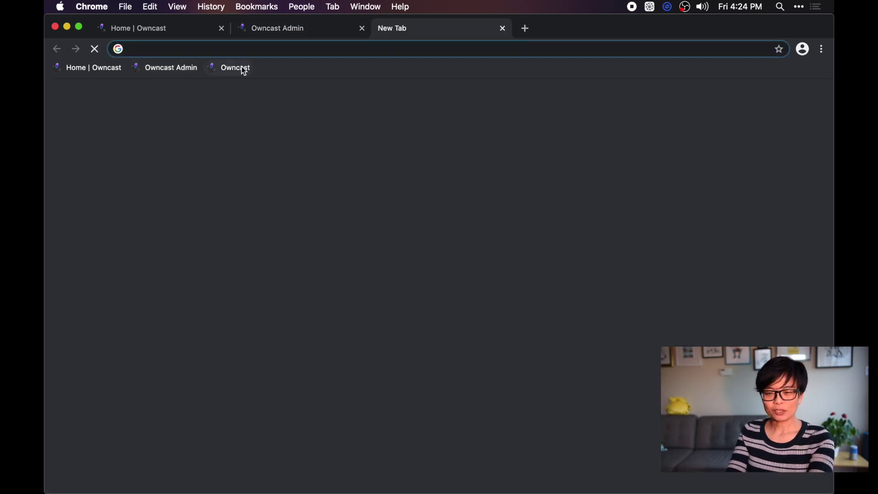
Load the Owncast public page on port 8080 from its bookmark.
{"action": "left_click", "coordinate": [235, 67]}
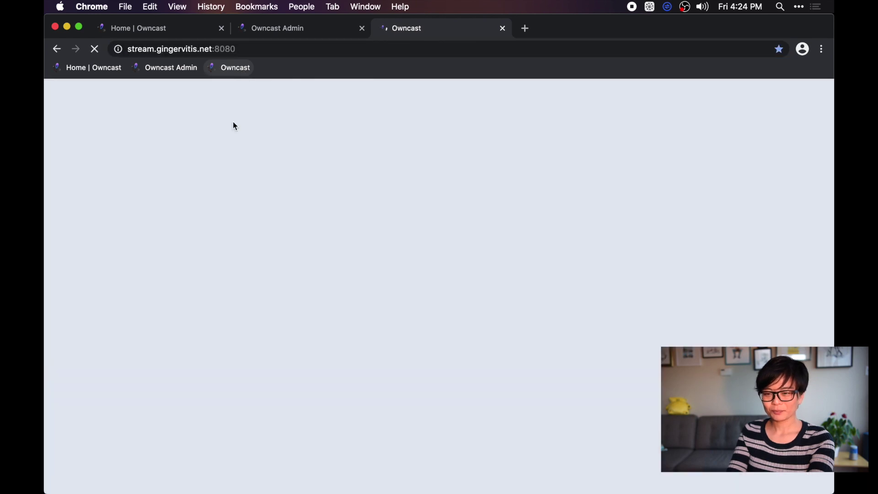